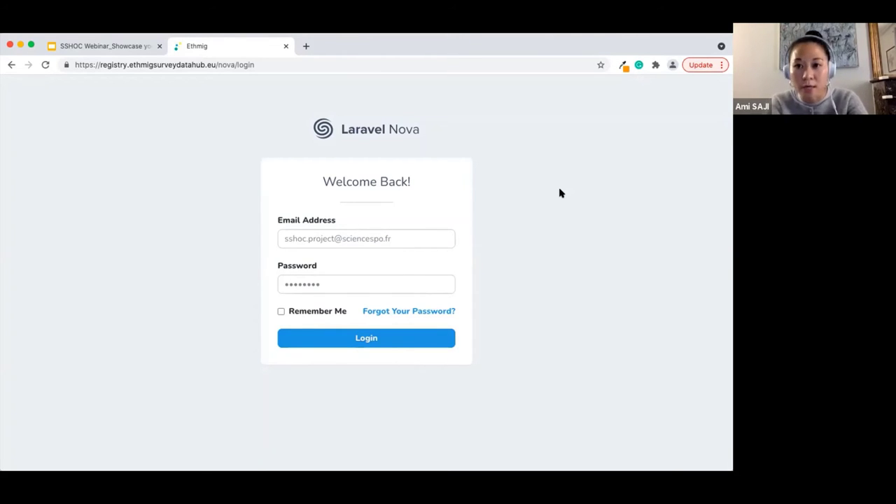
Step: Log in to the survey registry with the prefilled credentials and open the list of surveys
left_click(399, 337)
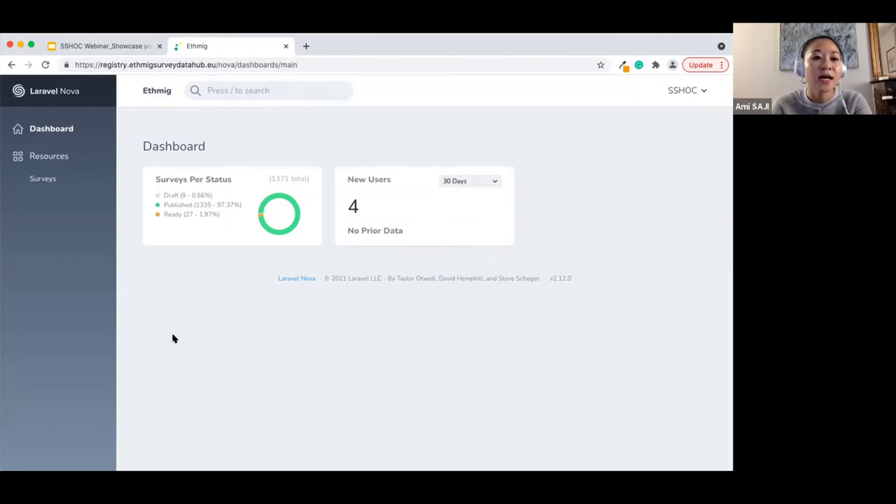
left_click(34, 183)
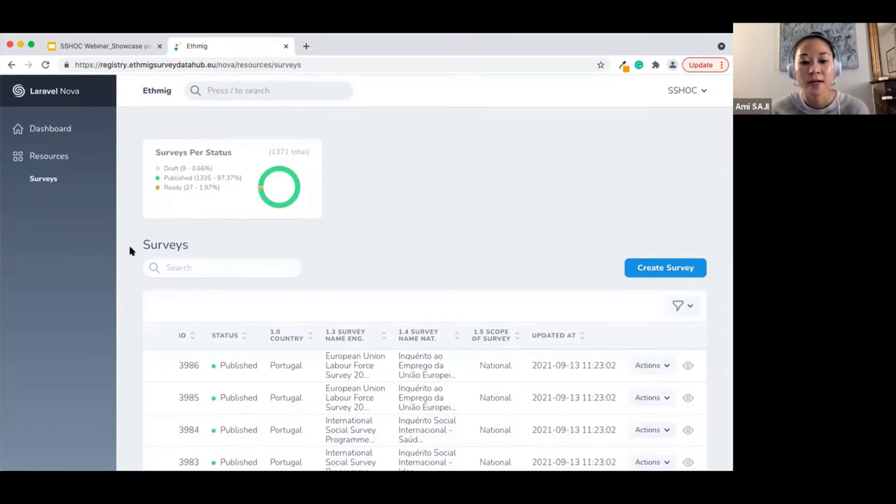
Step: Look through the first page of survey records, checking their status, country, names and scope
scroll(414, 275, "down", 1)
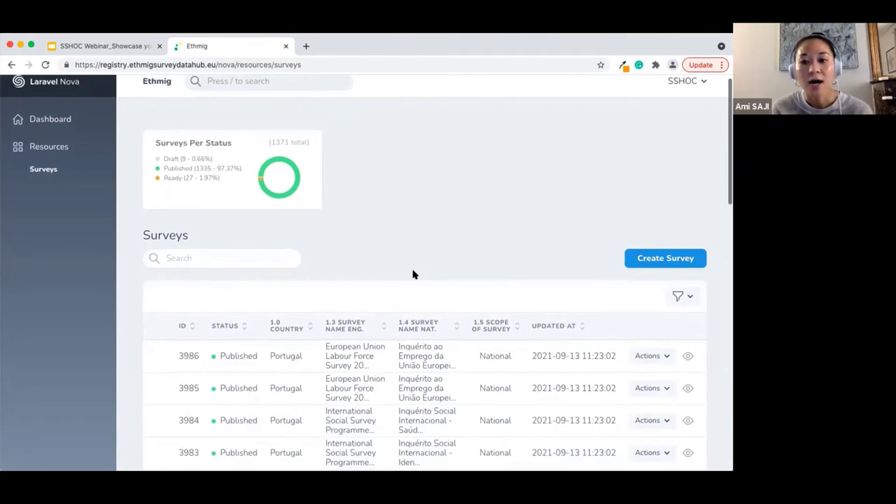
scroll(413, 275, "down", 1)
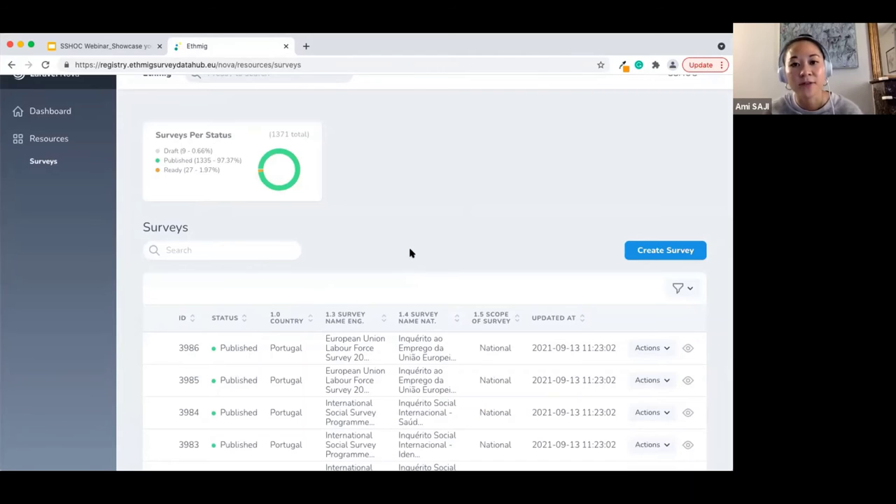
scroll(411, 253, "down", 5)
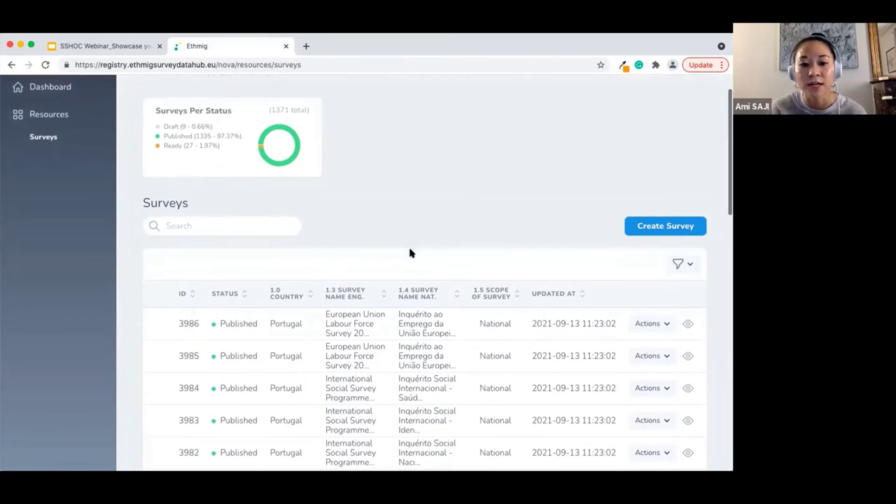
scroll(410, 337, "down", 10)
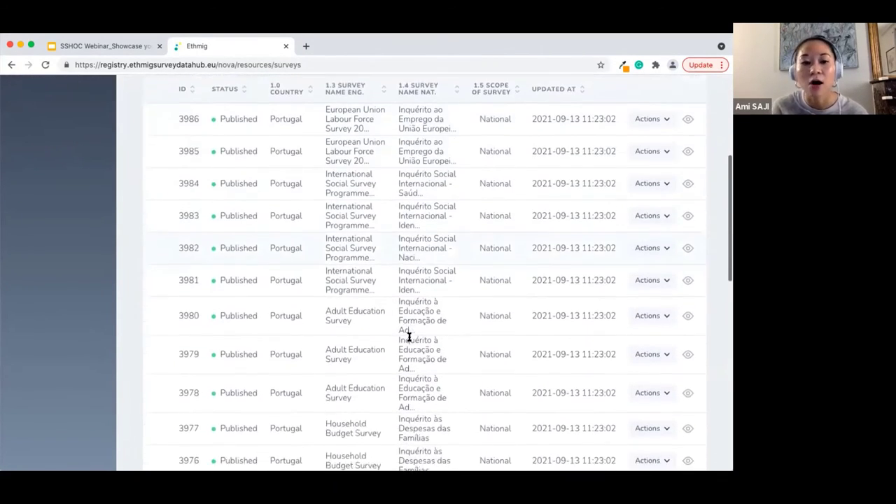
scroll(410, 337, "down", 10)
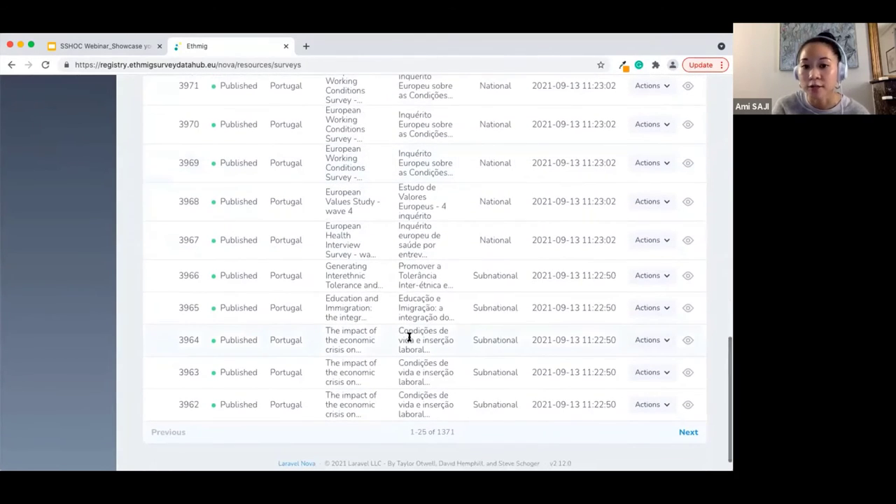
scroll(409, 337, "up", 3)
scroll(409, 337, "up", 18)
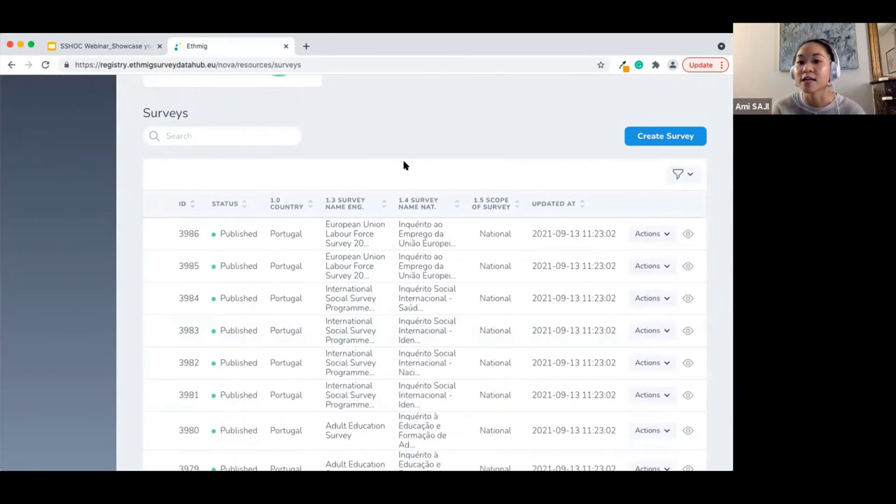
Step: View the details of survey 3986 from general identification to sampling method, and return to the surveys list
left_click(689, 235)
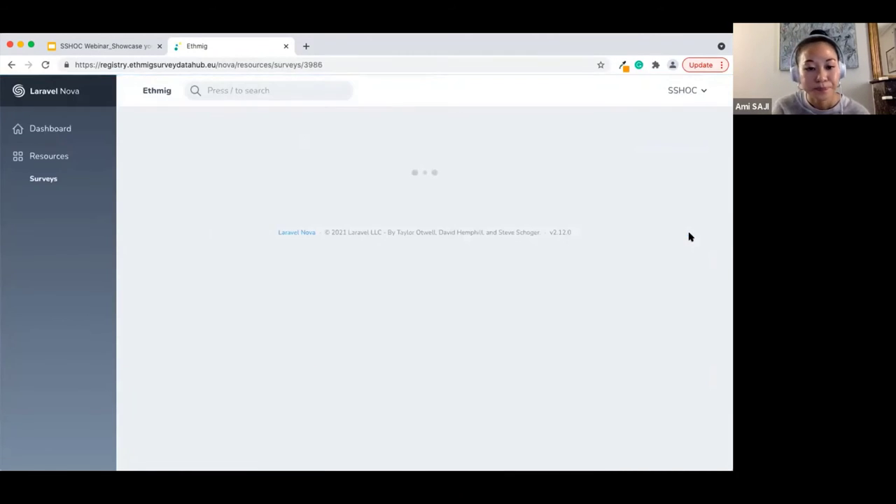
scroll(629, 304, "down", 5)
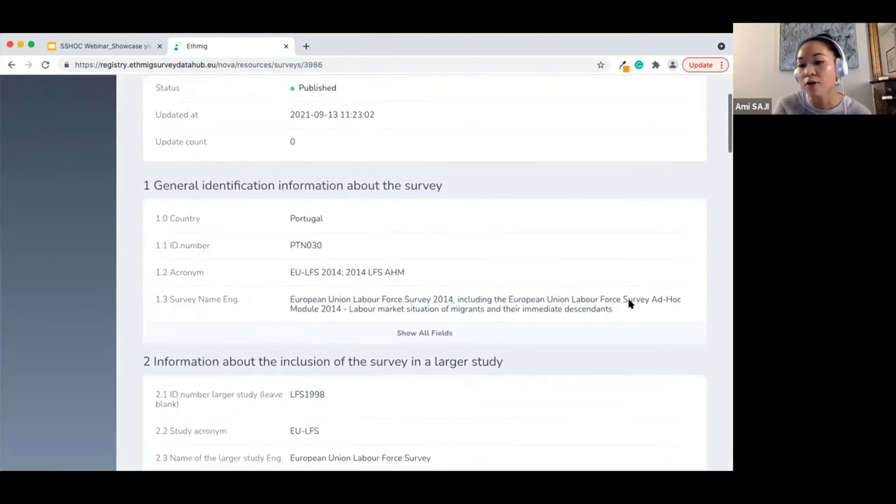
scroll(628, 304, "down", 2)
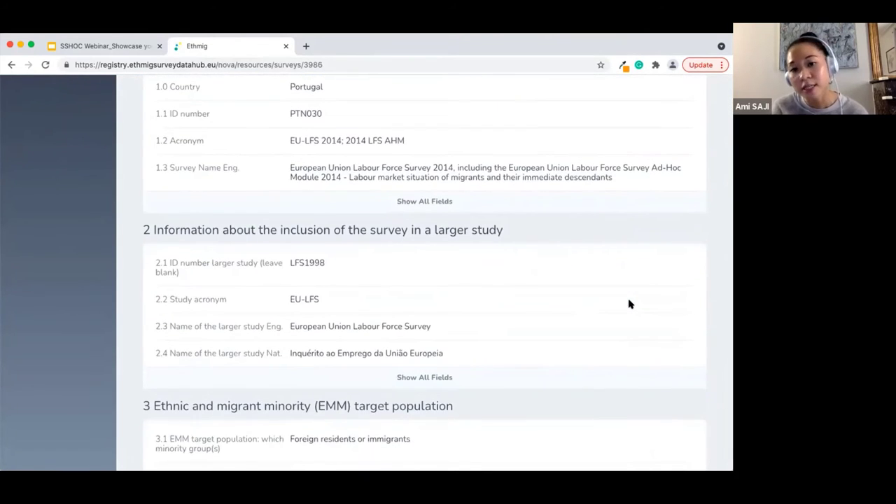
scroll(629, 304, "down", 8)
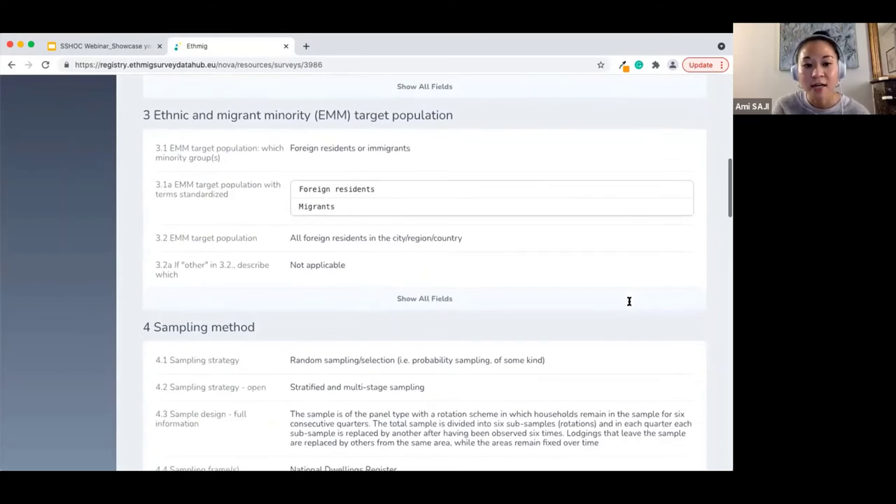
scroll(629, 301, "up", 15)
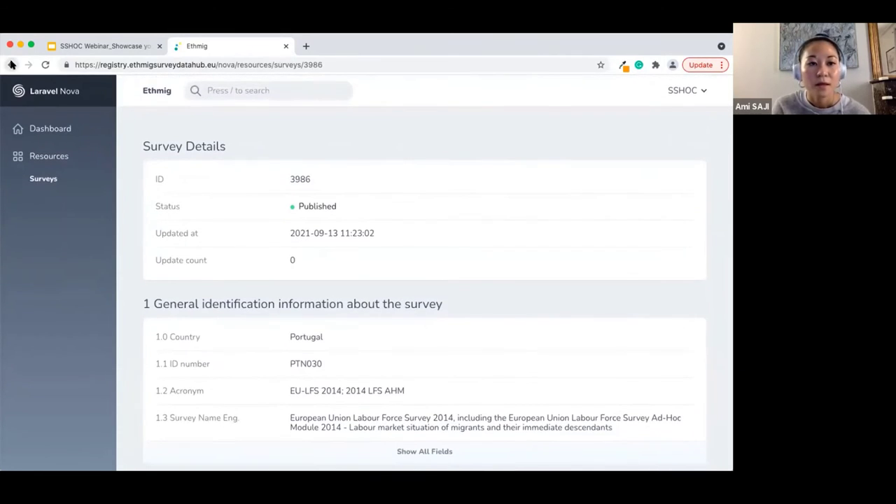
left_click(11, 65)
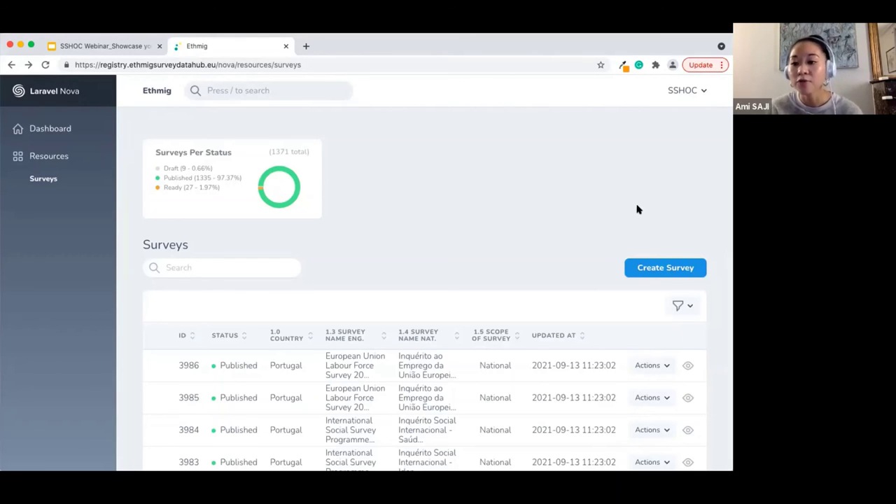
Step: Start a new survey record and review the section 1 fields from country to the survey dates and main topics
left_click(701, 269)
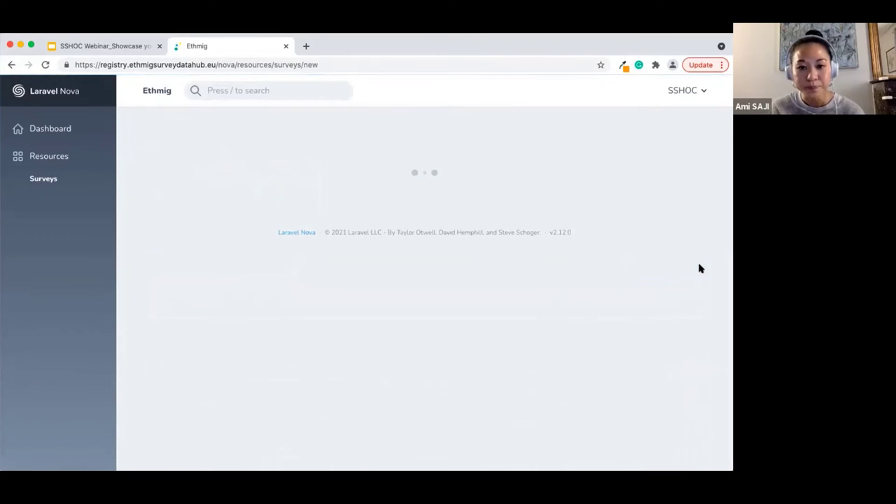
scroll(696, 304, "down", 2)
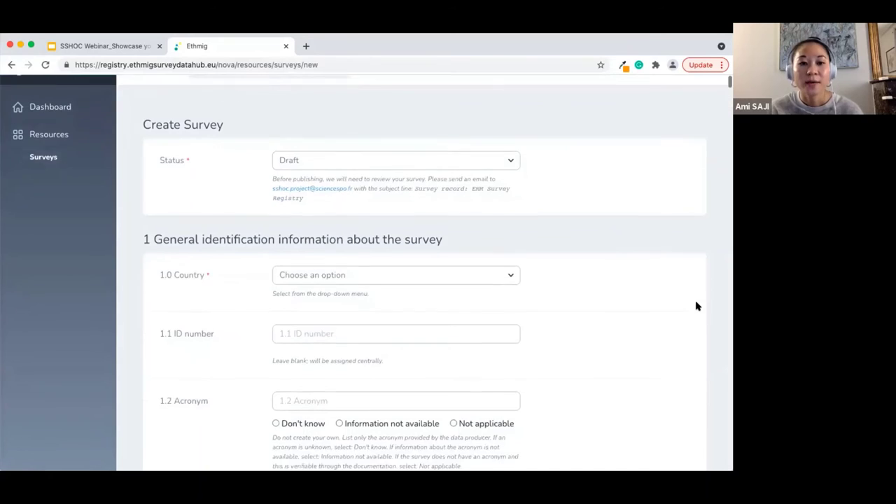
scroll(696, 306, "down", 1)
scroll(696, 306, "down", 1)
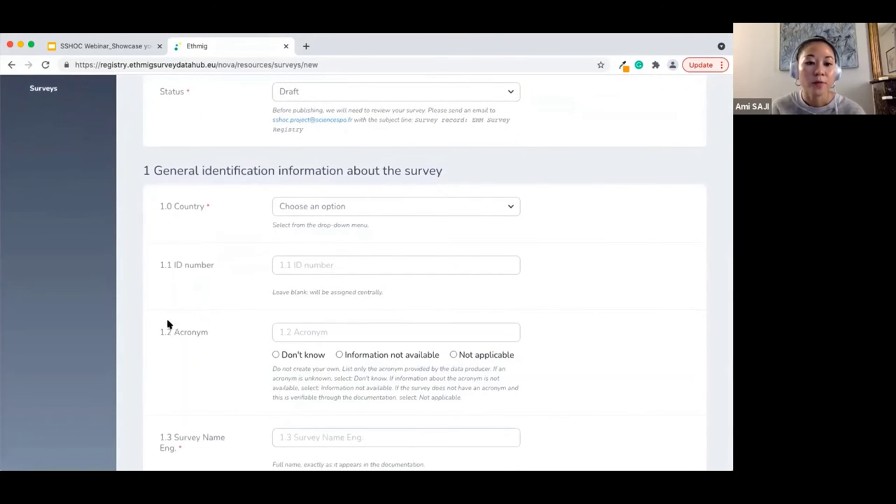
scroll(182, 325, "down", 1)
scroll(182, 325, "down", 2)
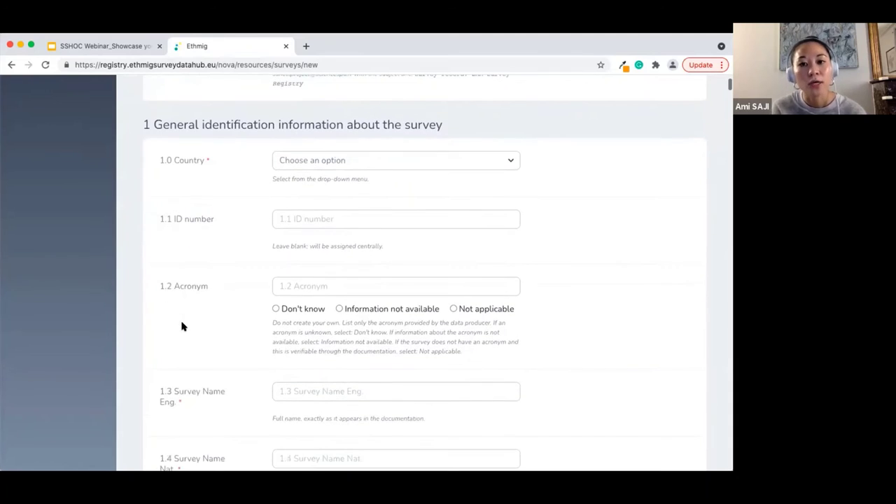
scroll(182, 326, "down", 4)
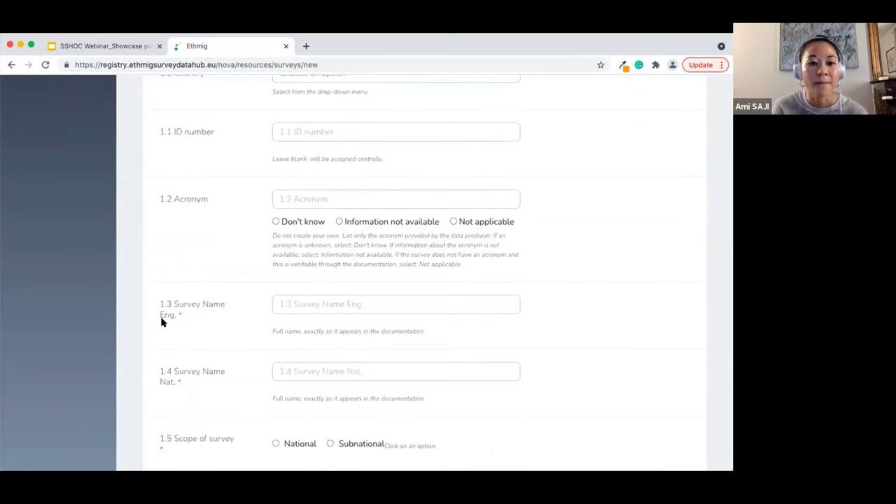
scroll(156, 314, "down", 4)
scroll(156, 313, "up", 8)
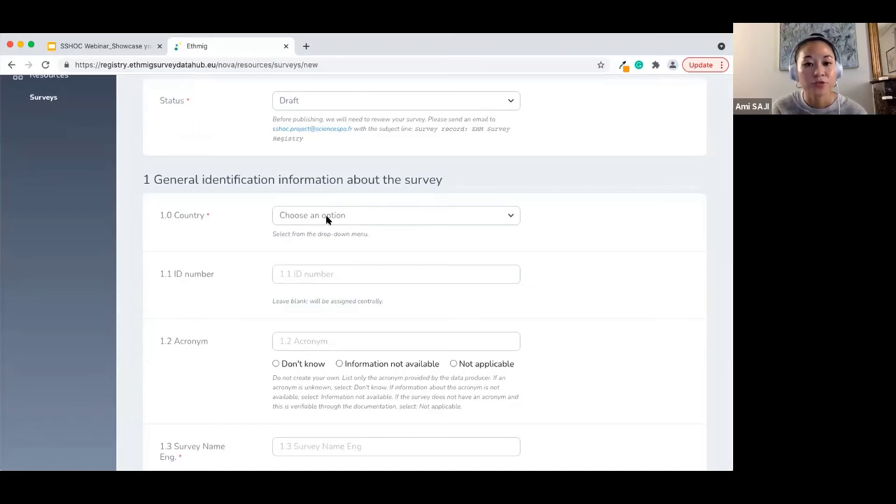
scroll(283, 293, "down", 3)
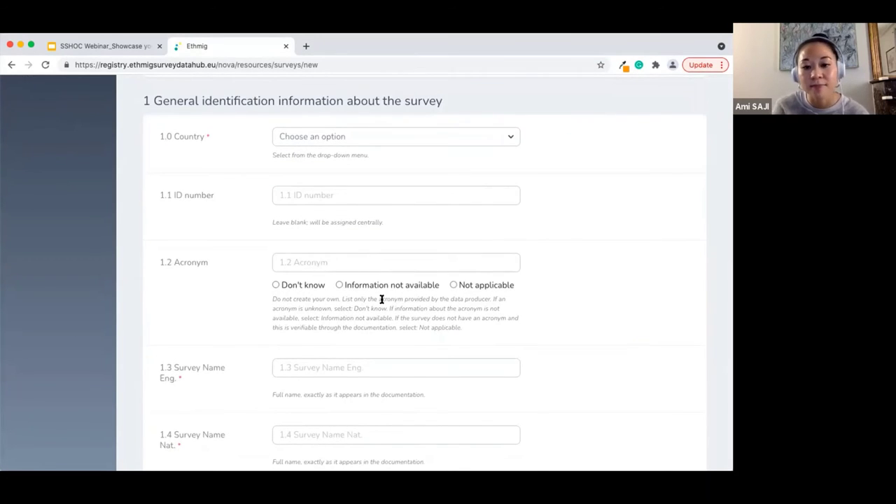
scroll(381, 300, "down", 15)
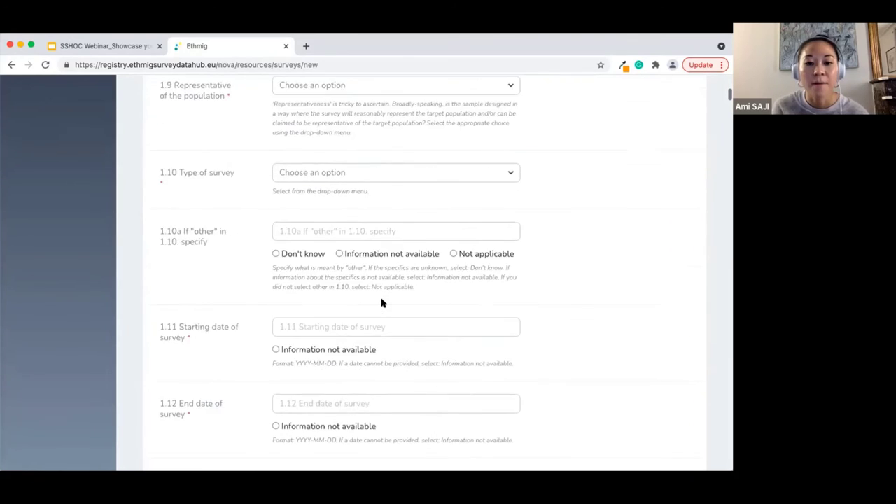
scroll(381, 303, "down", 6)
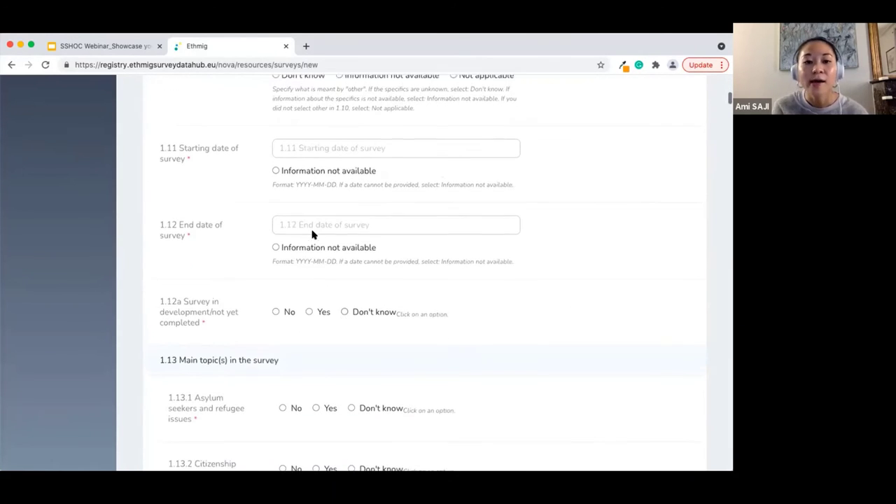
scroll(312, 235, "up", 20)
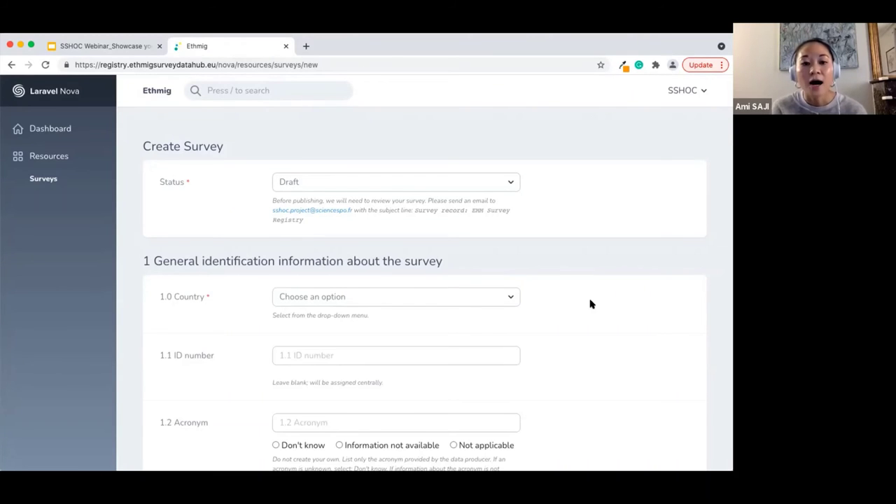
Step: Review the blank form's status and section 1 fields, including ID number, acronym, survey names, scope, representativeness, type and individual topic questions
scroll(591, 304, "down", 1)
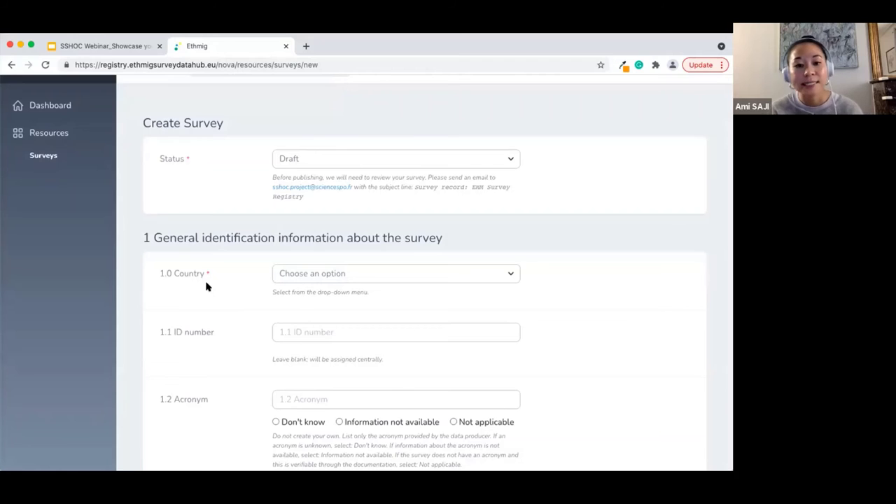
scroll(206, 286, "down", 2)
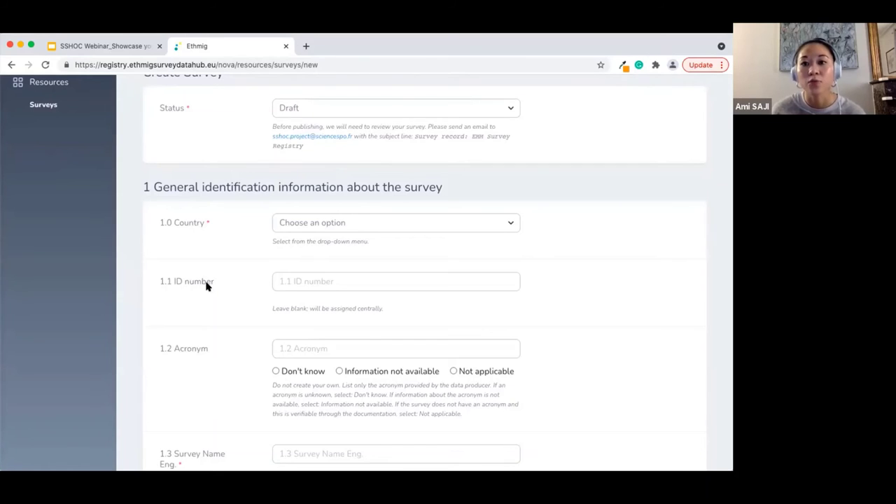
scroll(207, 286, "down", 3)
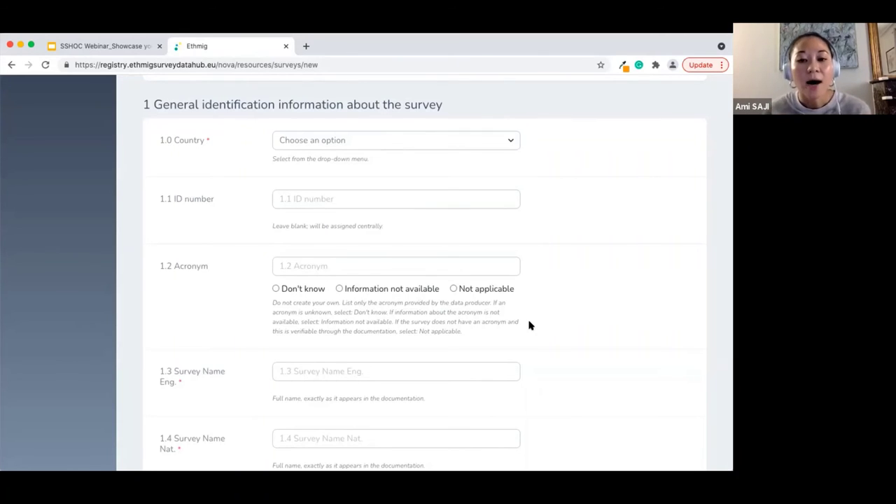
scroll(530, 325, "down", 3)
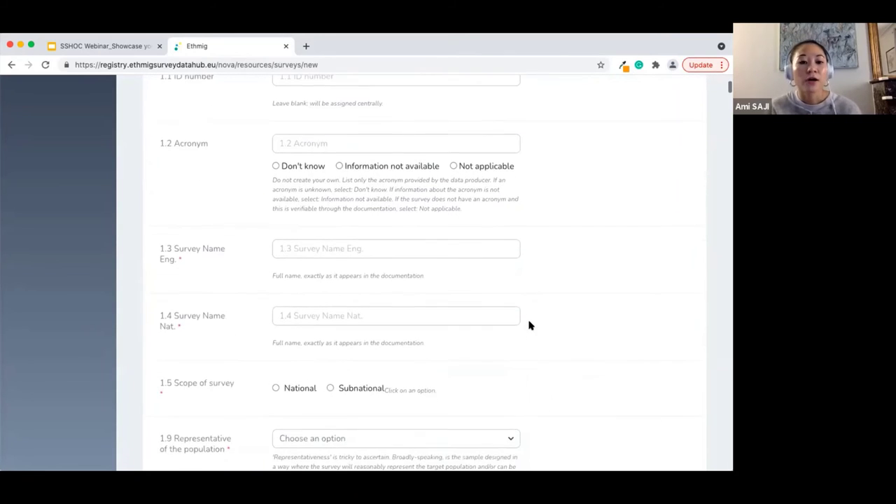
scroll(530, 325, "down", 7)
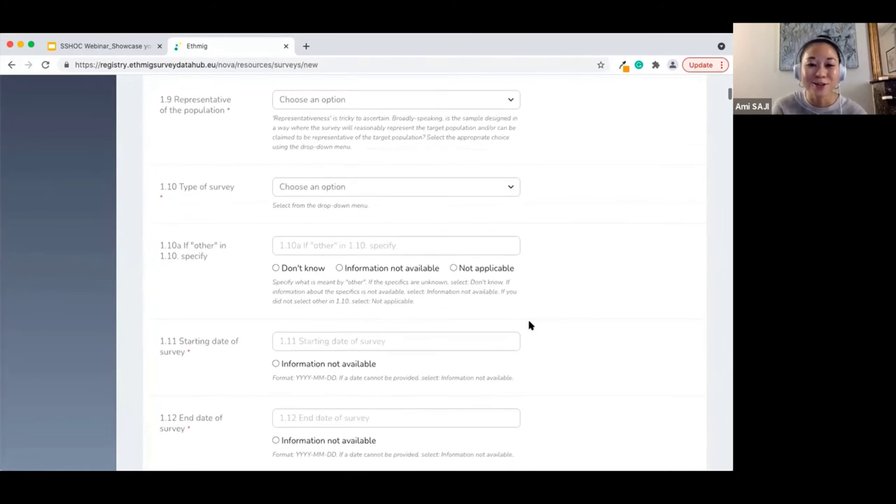
scroll(566, 321, "down", 3)
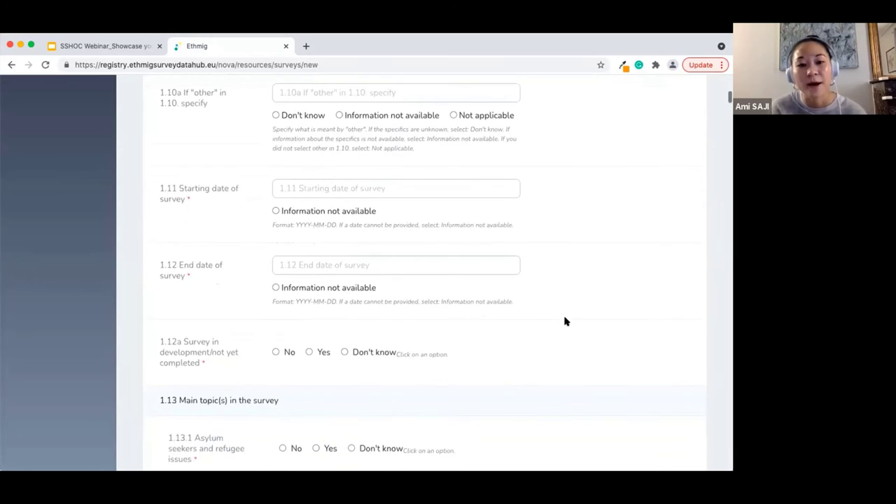
scroll(566, 322, "down", 3)
scroll(566, 322, "down", 6)
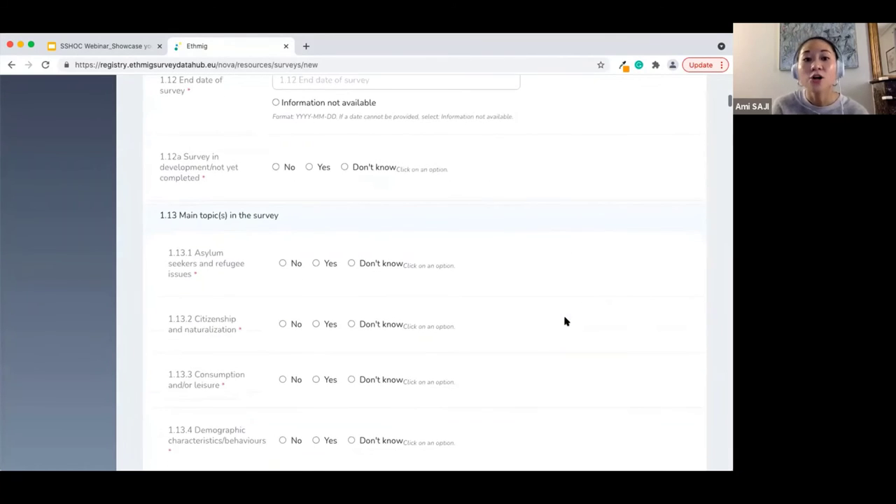
scroll(566, 321, "down", 20)
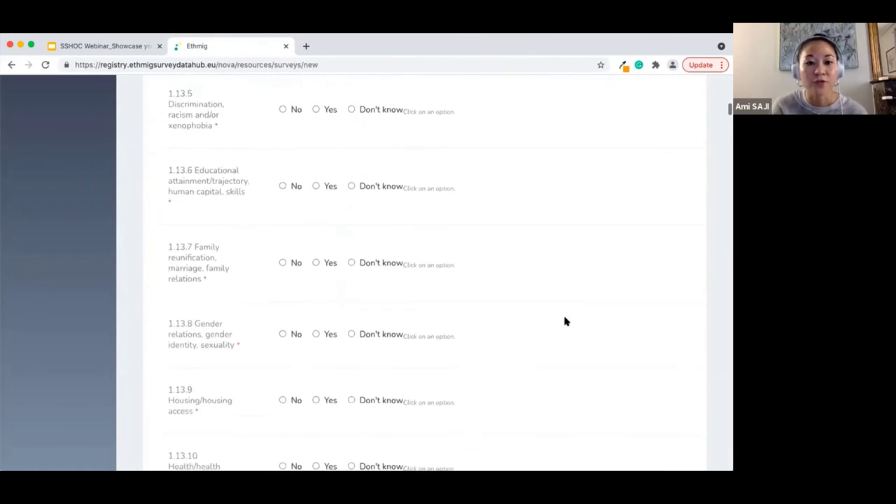
Step: Examine sections 2 to 5 of the form, covering the larger study, populations, sampling method and overall sample size
scroll(565, 322, "down", 20)
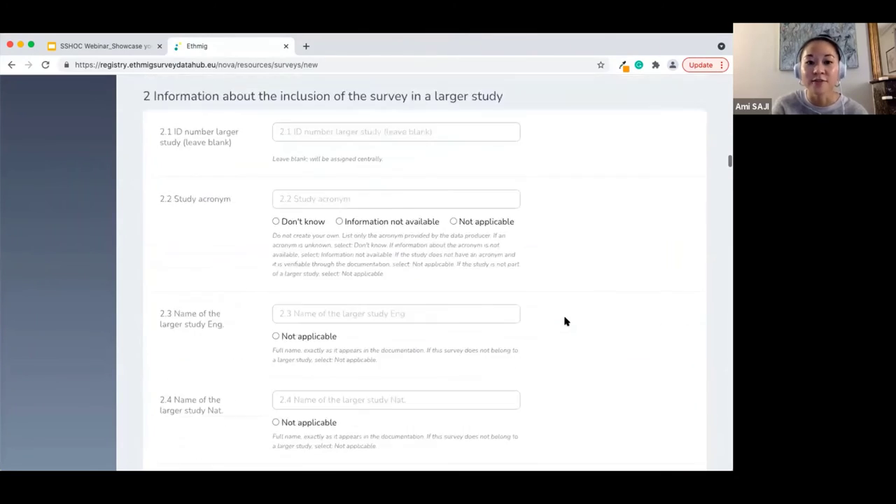
scroll(566, 322, "down", 20)
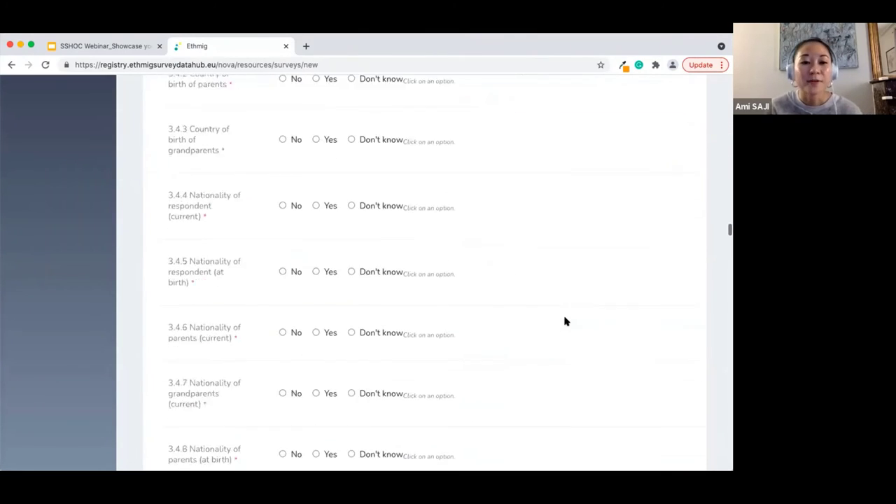
scroll(566, 321, "down", 10)
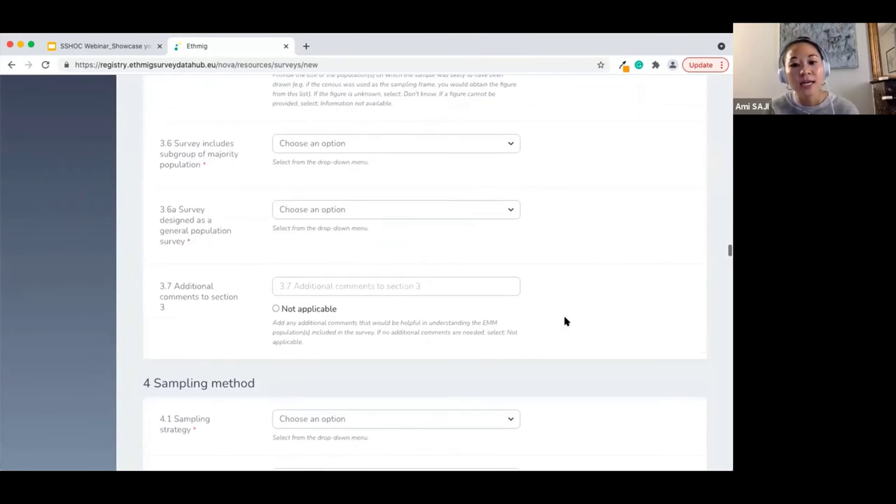
scroll(566, 322, "down", 5)
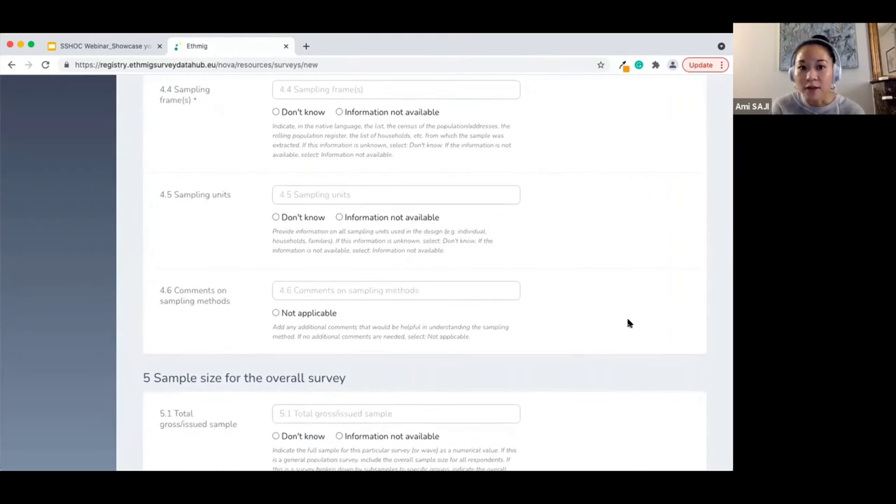
scroll(629, 324, "down", 10)
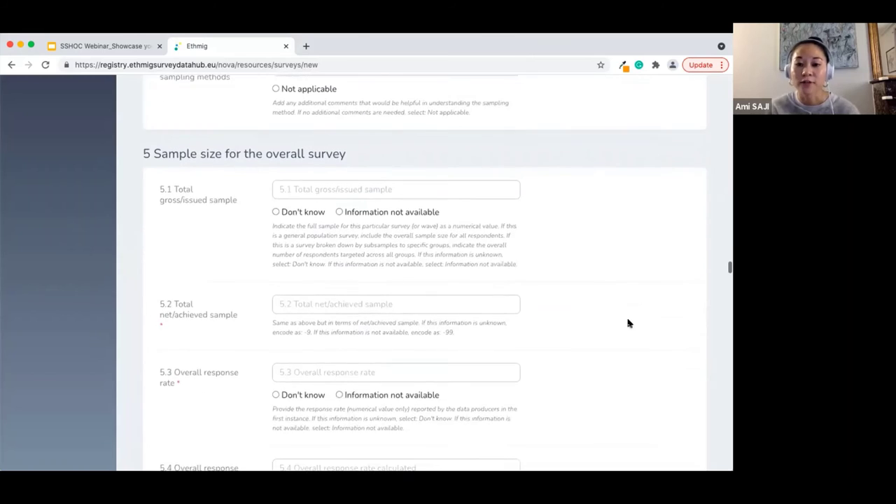
scroll(628, 323, "down", 3)
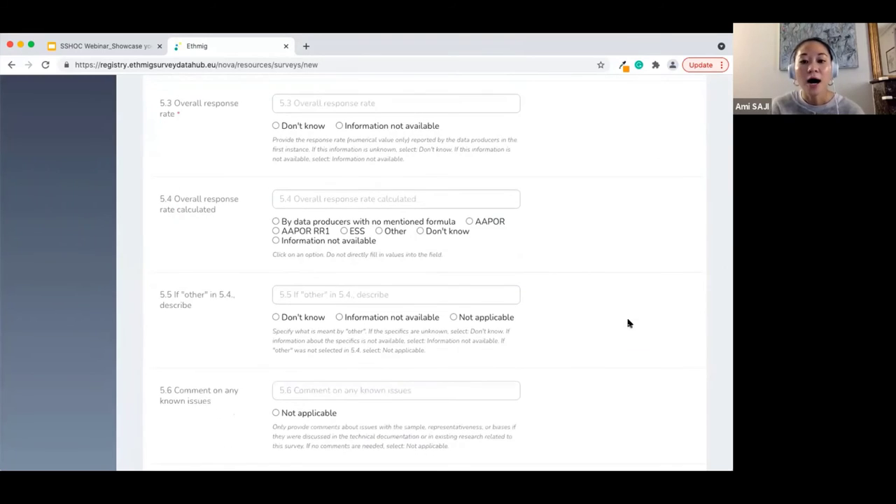
scroll(628, 323, "down", 4)
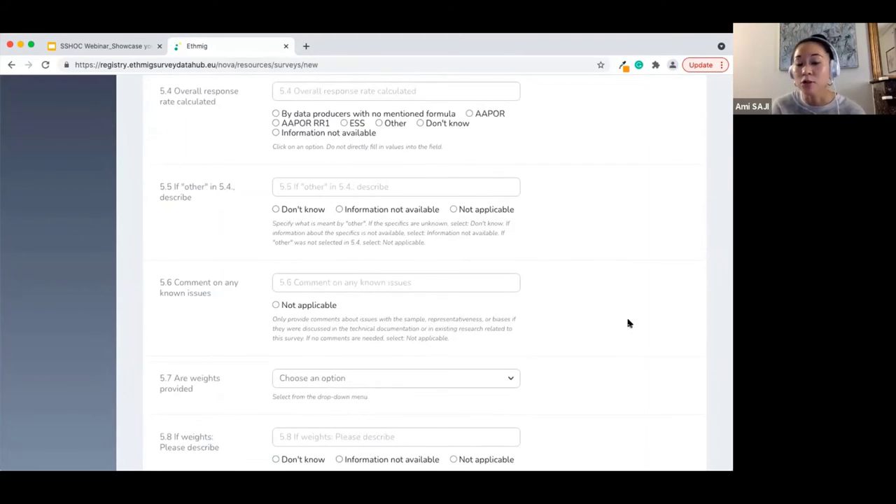
scroll(628, 323, "down", 8)
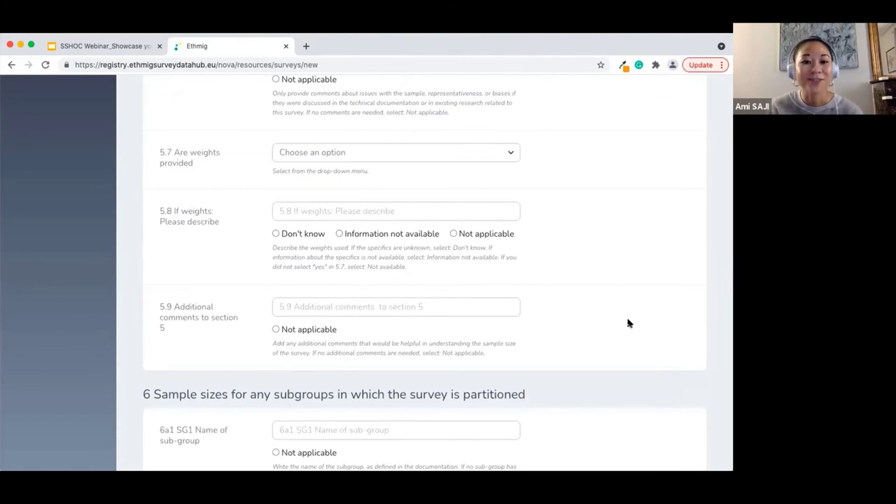
Step: Examine the section 6 fields on sample sizes, response rates and known issues for subgroups SG1 to SG5
scroll(628, 323, "down", 3)
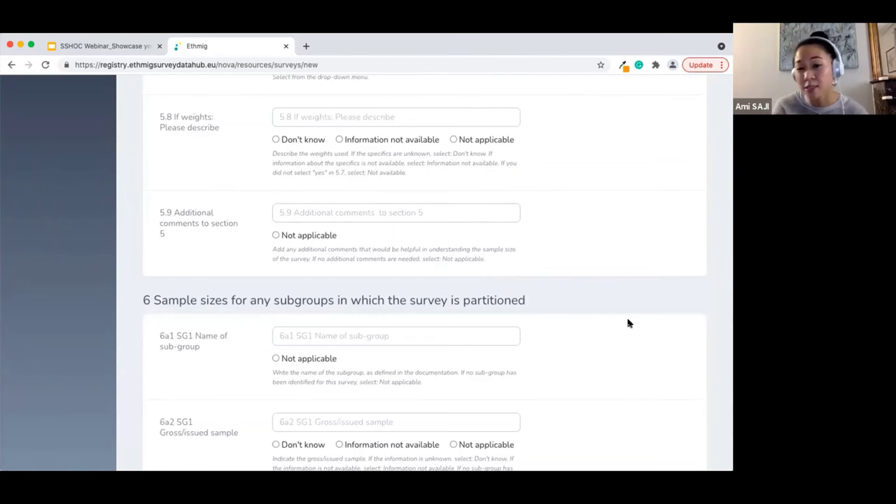
scroll(628, 324, "down", 7)
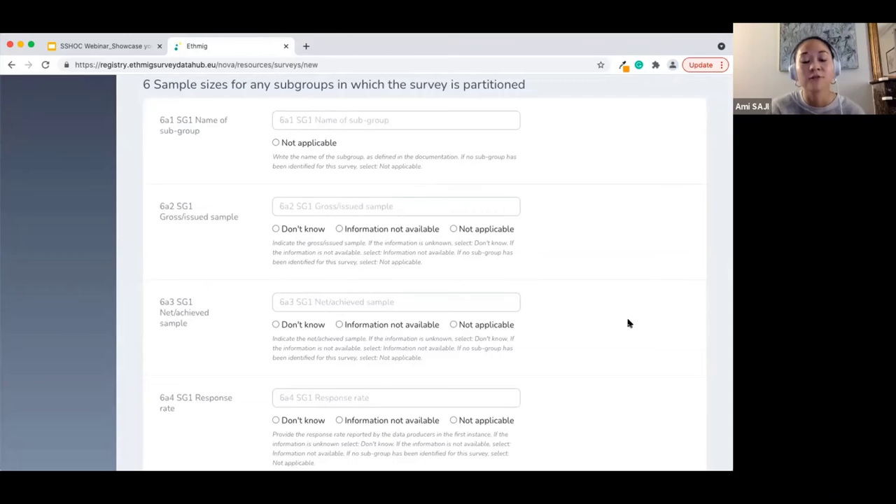
scroll(628, 324, "down", 20)
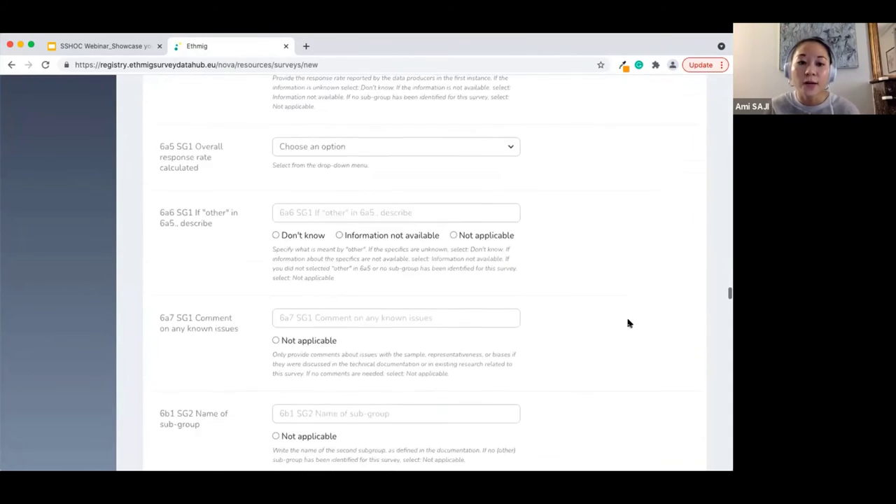
scroll(628, 323, "down", 10)
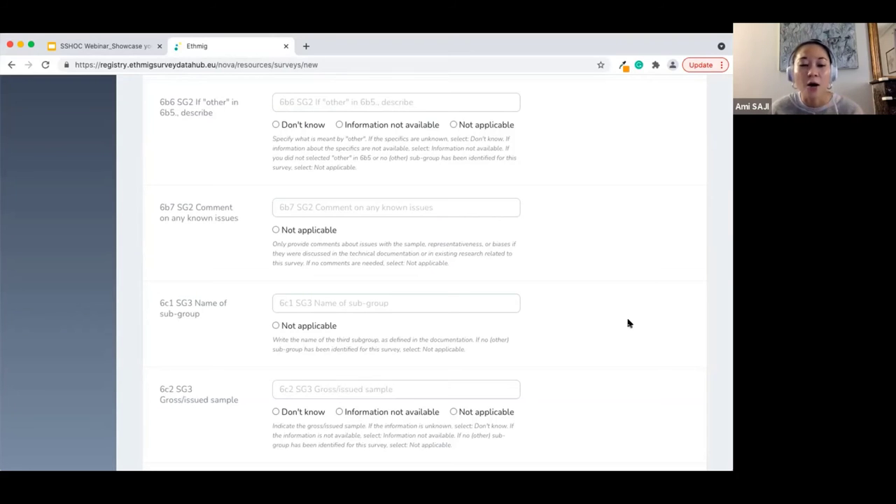
scroll(628, 324, "down", 7)
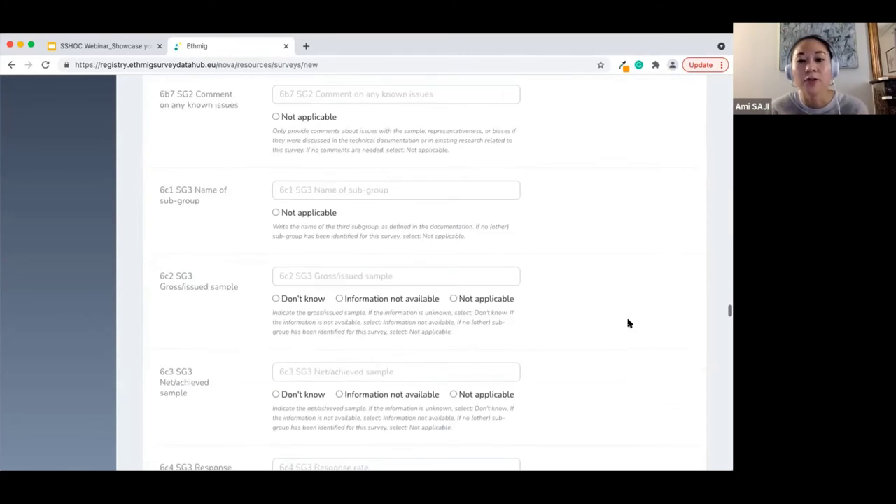
scroll(628, 323, "down", 6)
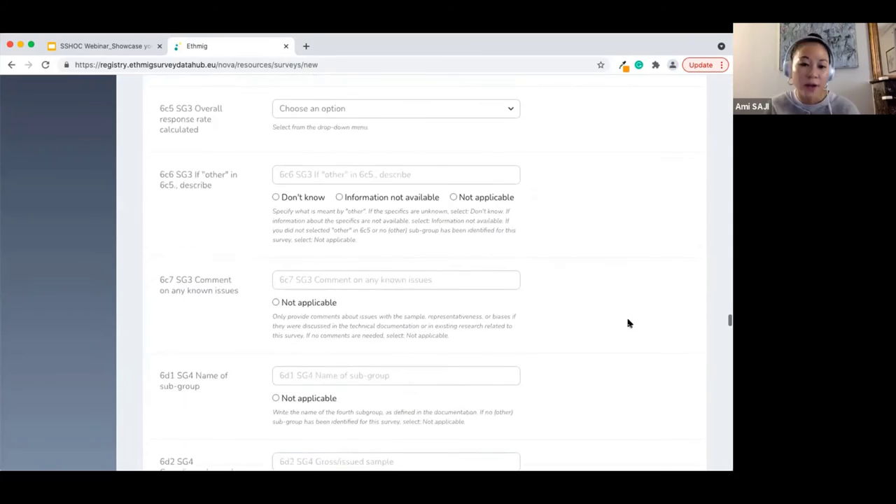
scroll(628, 324, "down", 7)
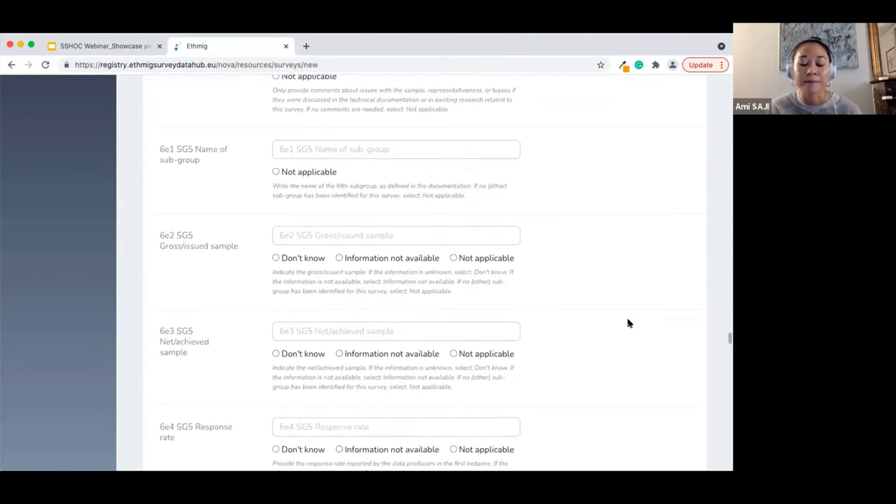
scroll(628, 324, "down", 8)
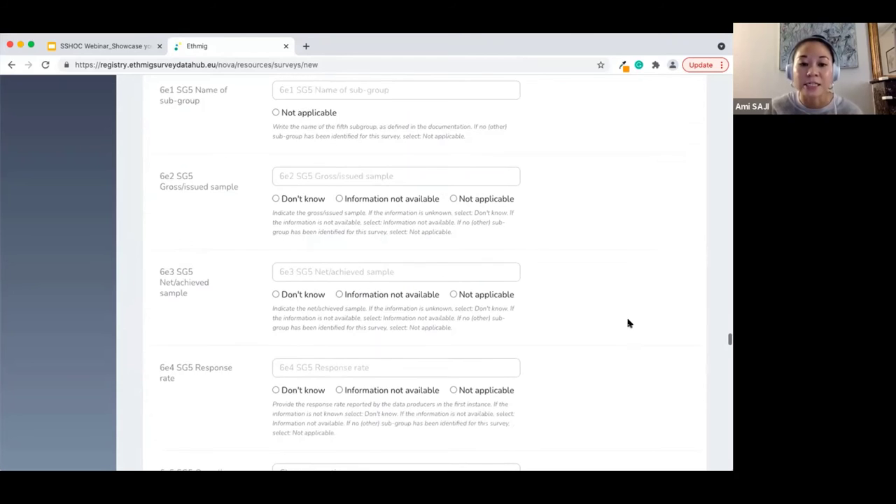
Step: Review the remaining form sections, from the section 7 interview questions and section 8 data access to the end of section 11
scroll(628, 324, "down", 20)
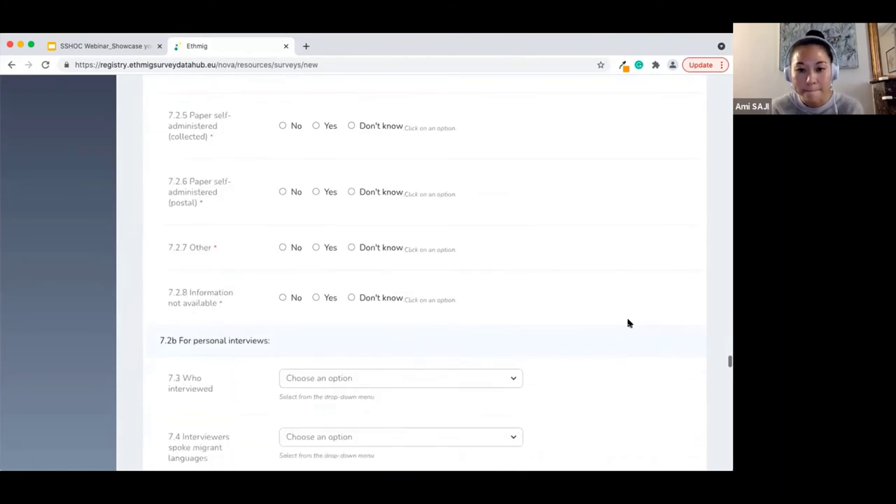
scroll(628, 324, "down", 20)
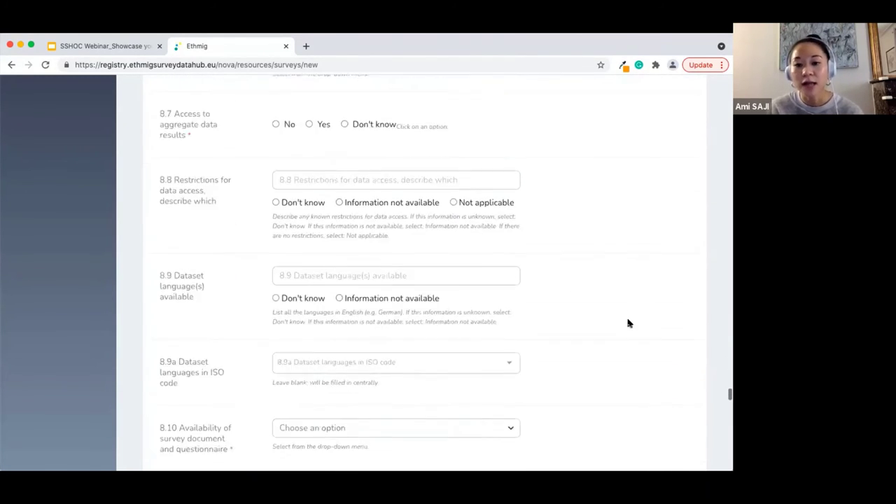
scroll(628, 324, "down", 20)
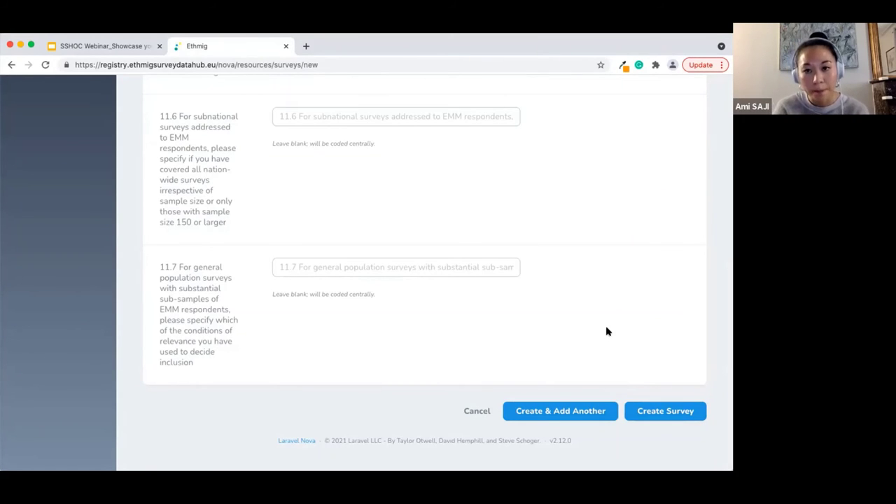
Step: Leave the new survey form without creating a record and return to the surveys list
scroll(607, 331, "up", 15)
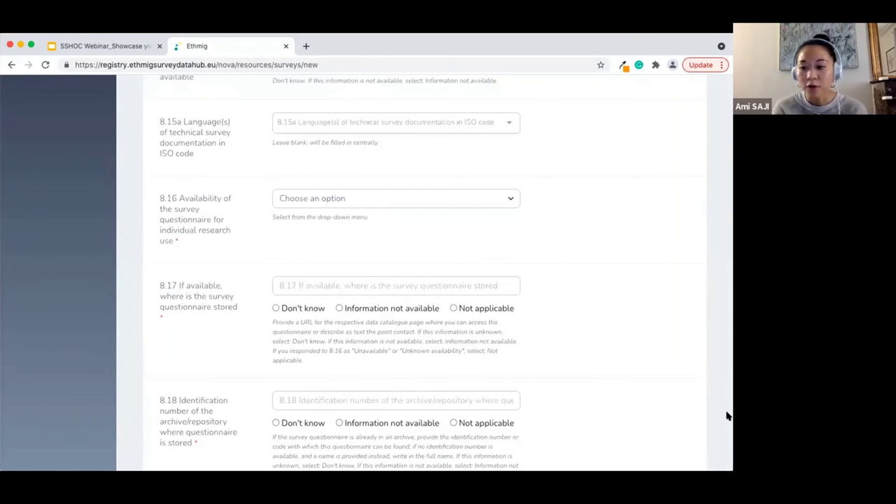
scroll(396, 237, "up", 15)
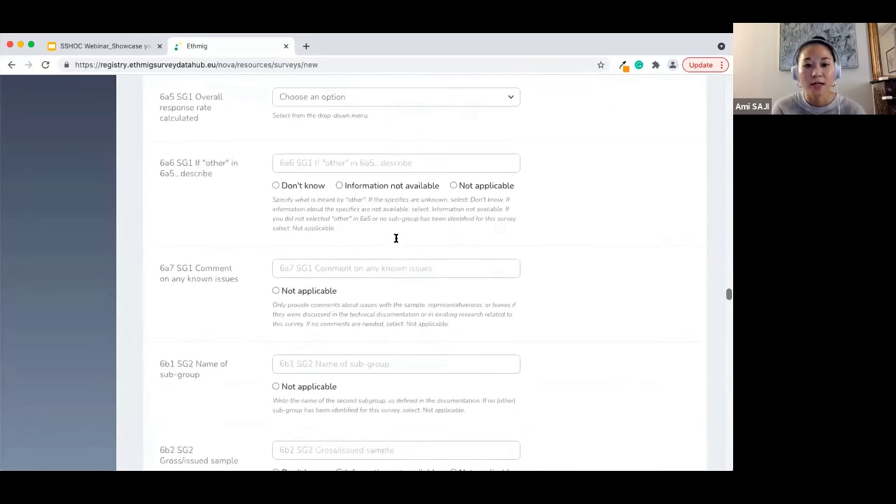
scroll(395, 238, "up", 20)
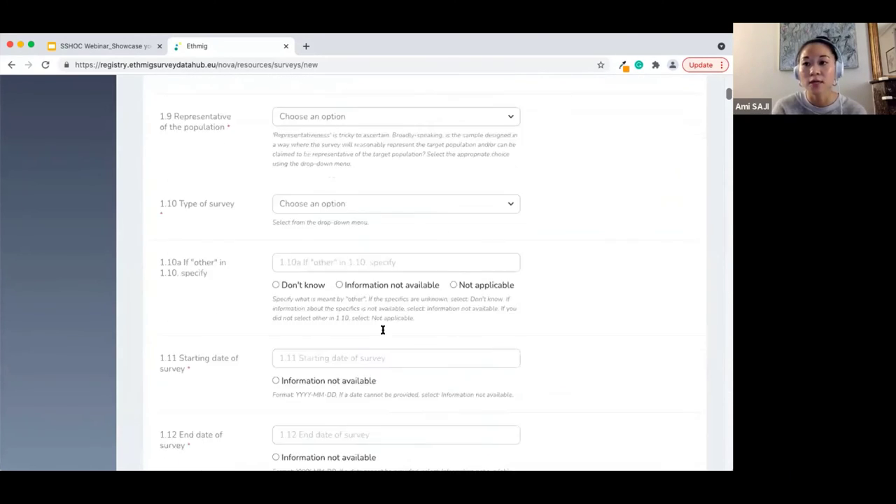
scroll(383, 330, "up", 10)
left_click(33, 183)
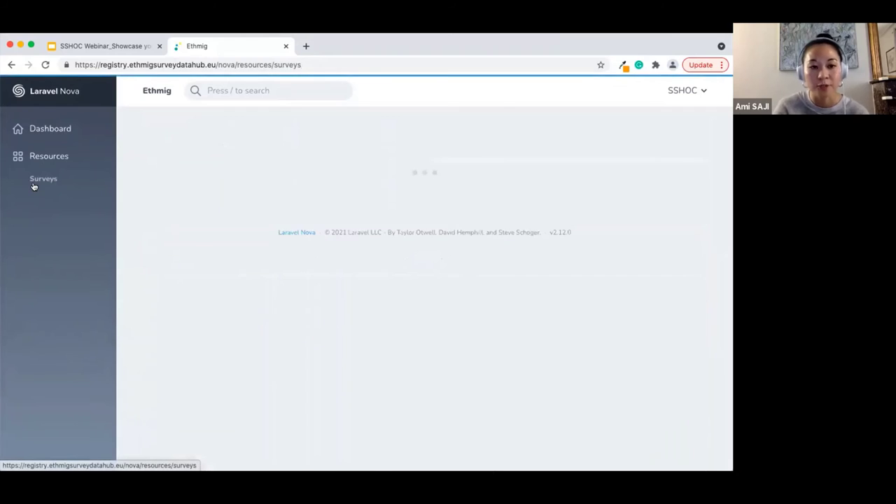
Step: Clone the published Portuguese European Union Labour Force Survey record with ID 3986 from the surveys list
scroll(416, 223, "down", 1)
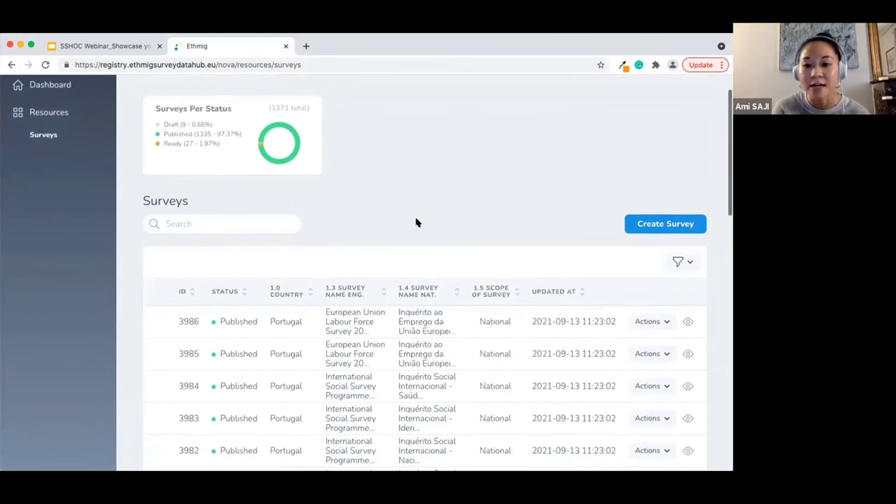
scroll(416, 223, "down", 2)
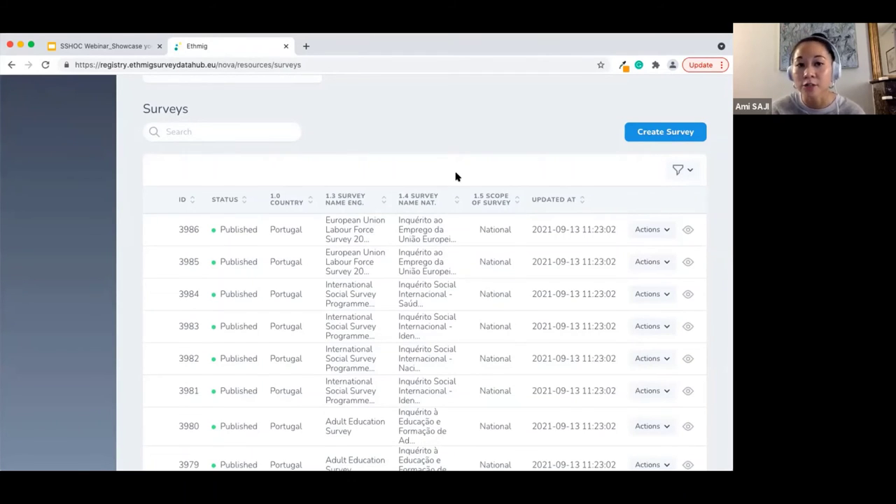
scroll(455, 176, "down", 1)
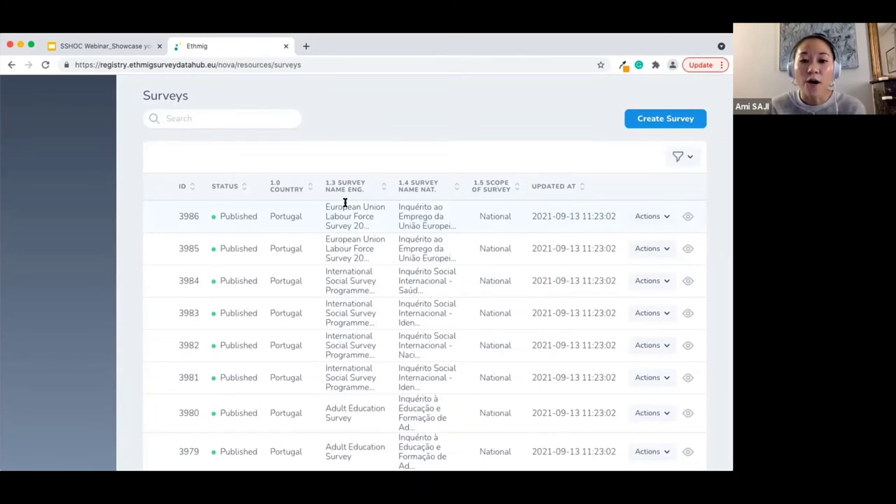
left_click(664, 216)
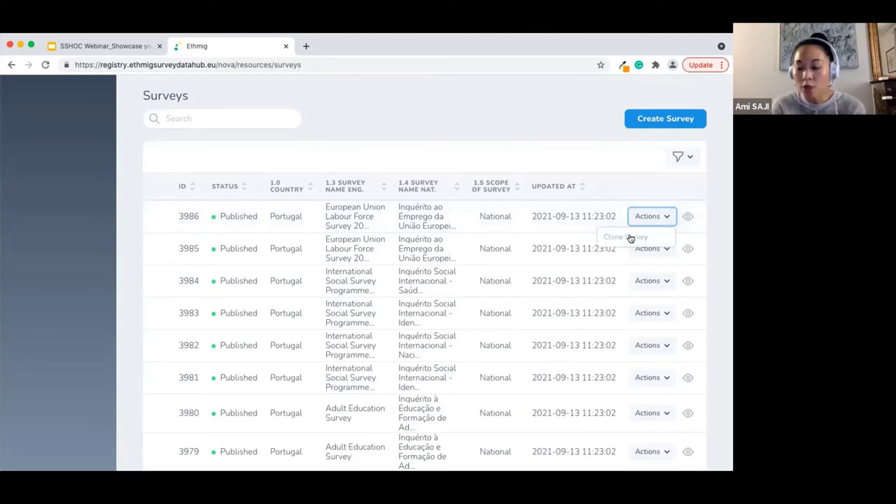
left_click(627, 236)
left_click(441, 207)
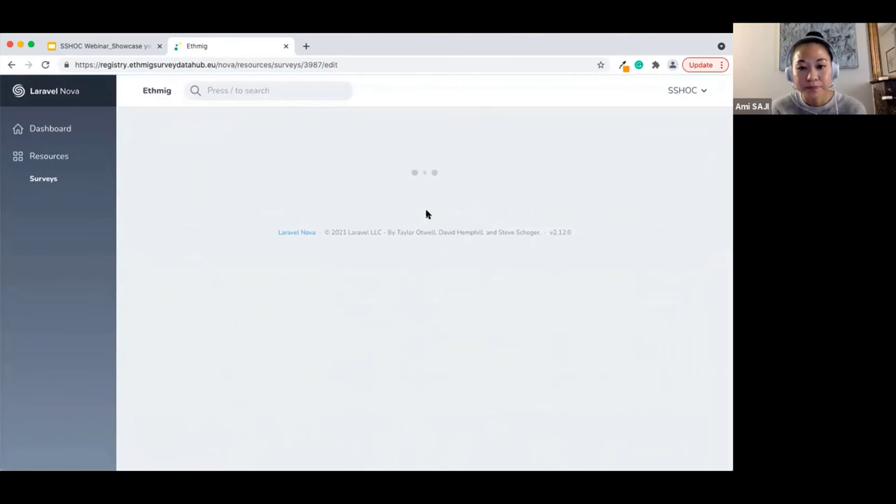
Step: Examine the cloned survey's prefilled status and section 1 fields, from country and ID number to scope, representativeness and type of survey
scroll(647, 312, "down", 1)
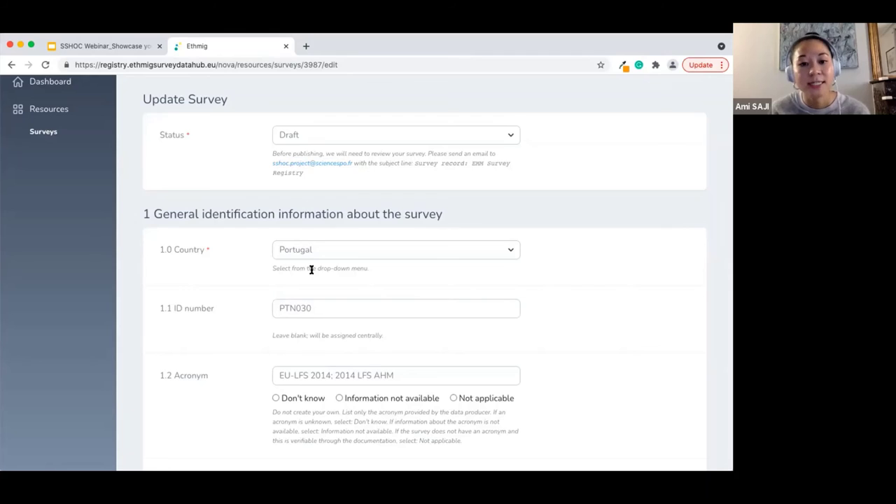
scroll(310, 266, "down", 3)
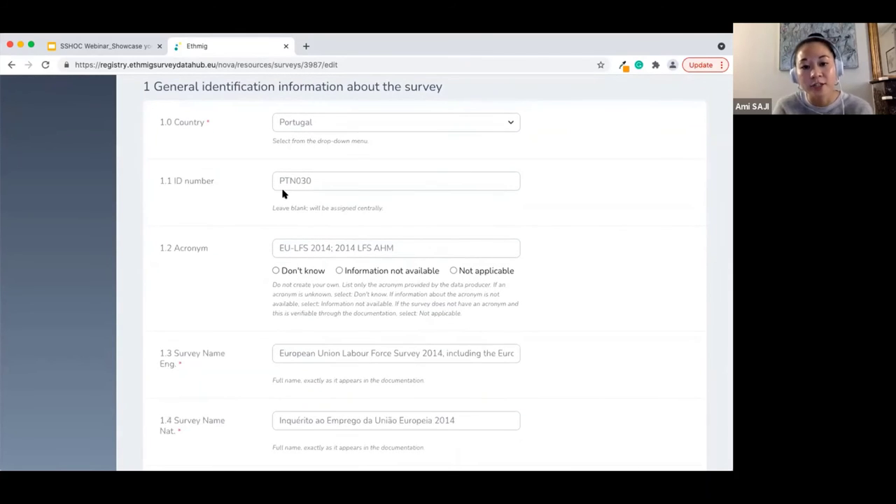
scroll(281, 254, "down", 2)
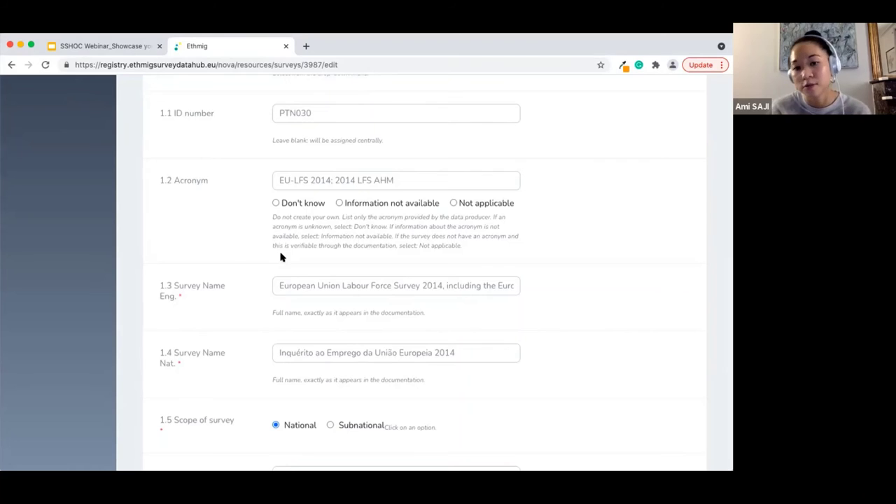
scroll(557, 285, "down", 3)
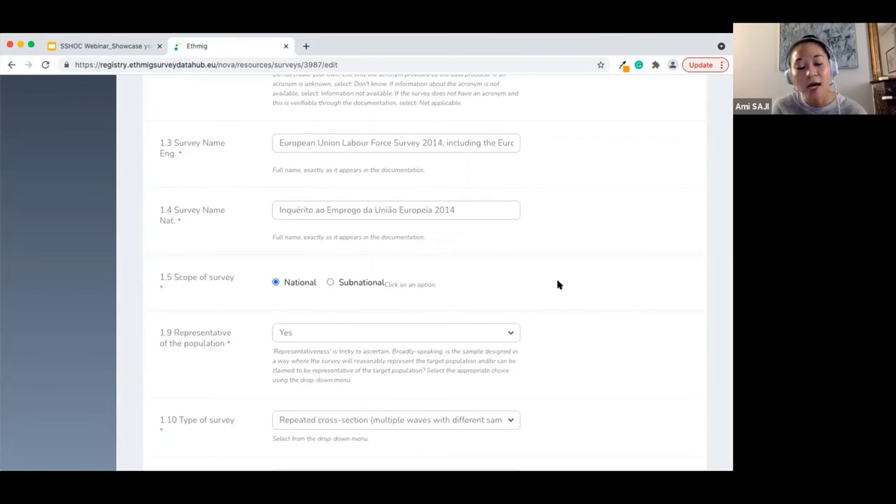
scroll(557, 285, "up", 6)
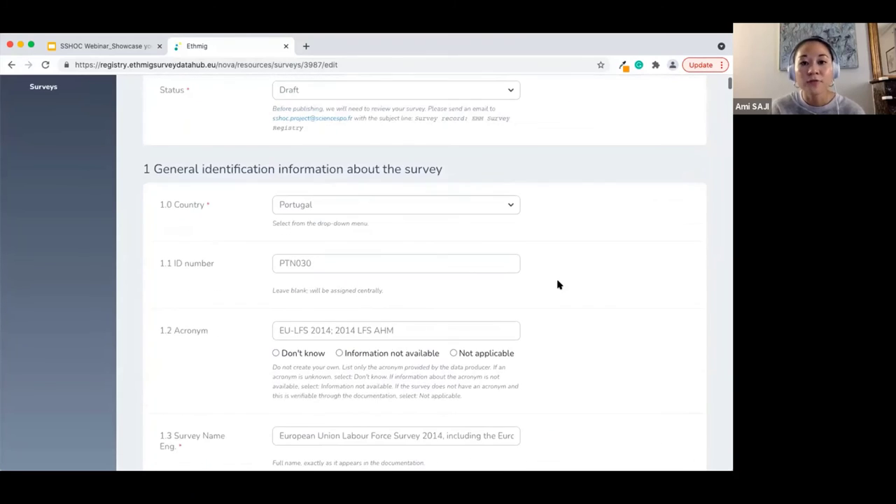
scroll(557, 284, "up", 2)
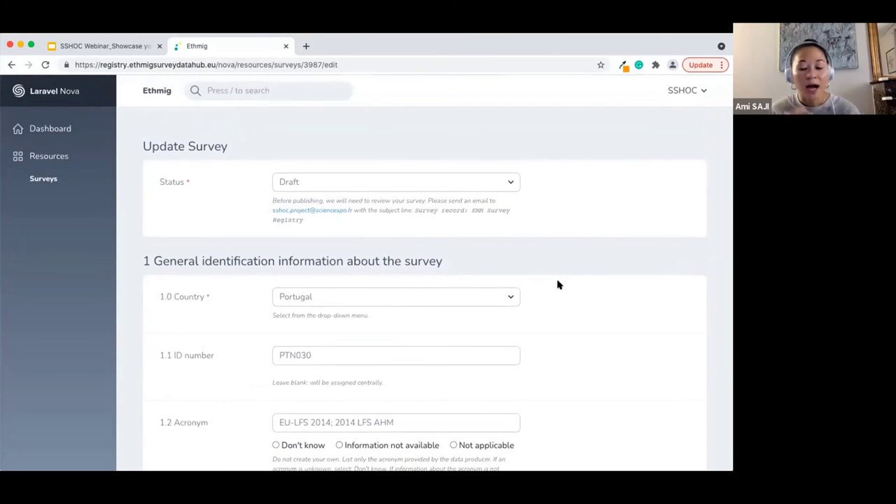